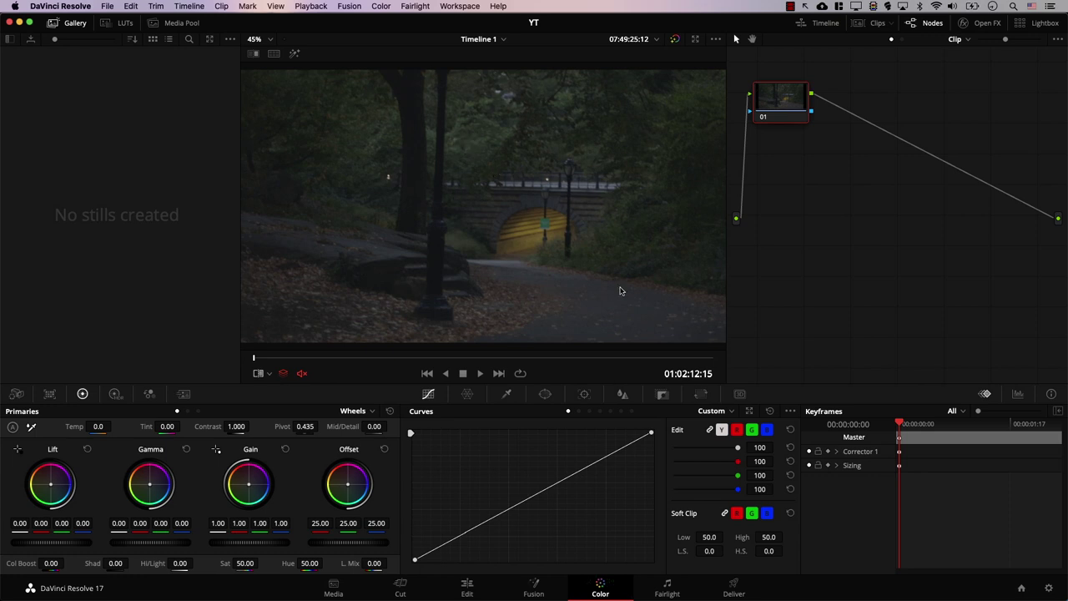
- Auto-balance the dark park tunnel clip and grab still 1.14.1 into the gallery
{"action": "left_click", "coordinate": [13, 428]}
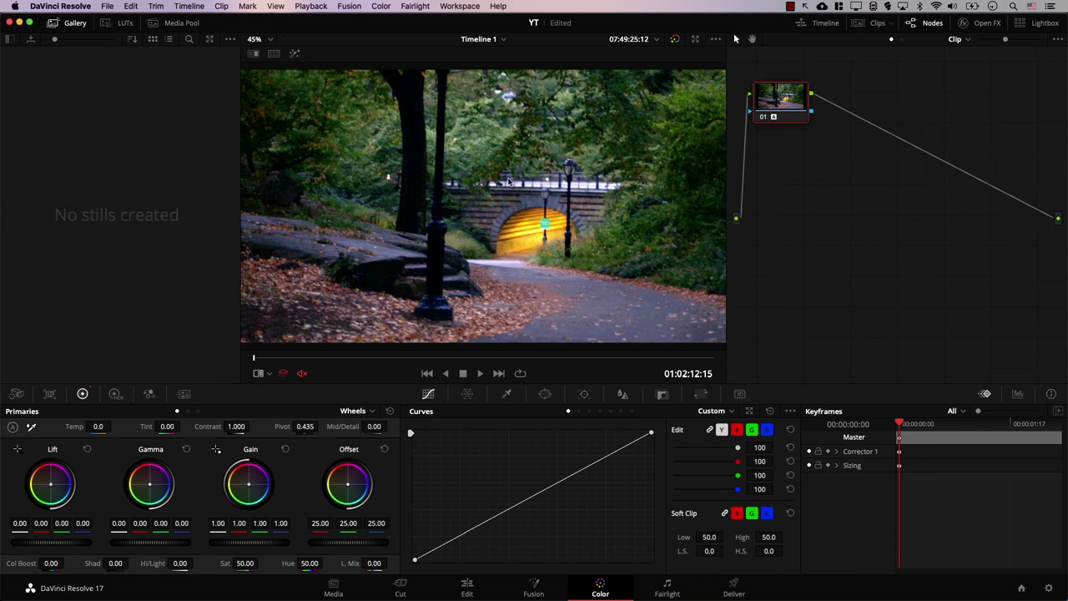
{"action": "right_click", "coordinate": [510, 169]}
{"action": "left_click", "coordinate": [530, 173]}
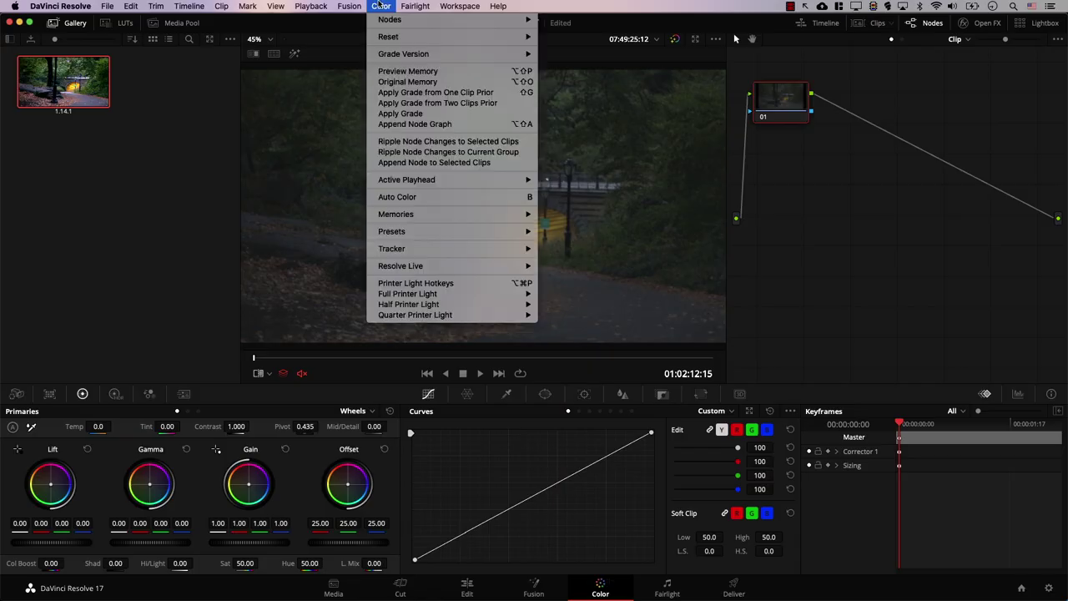
- Add a splitter combiner node to the park clip and arrange its channel nodes
{"action": "mouse_move", "coordinate": [392, 19]}
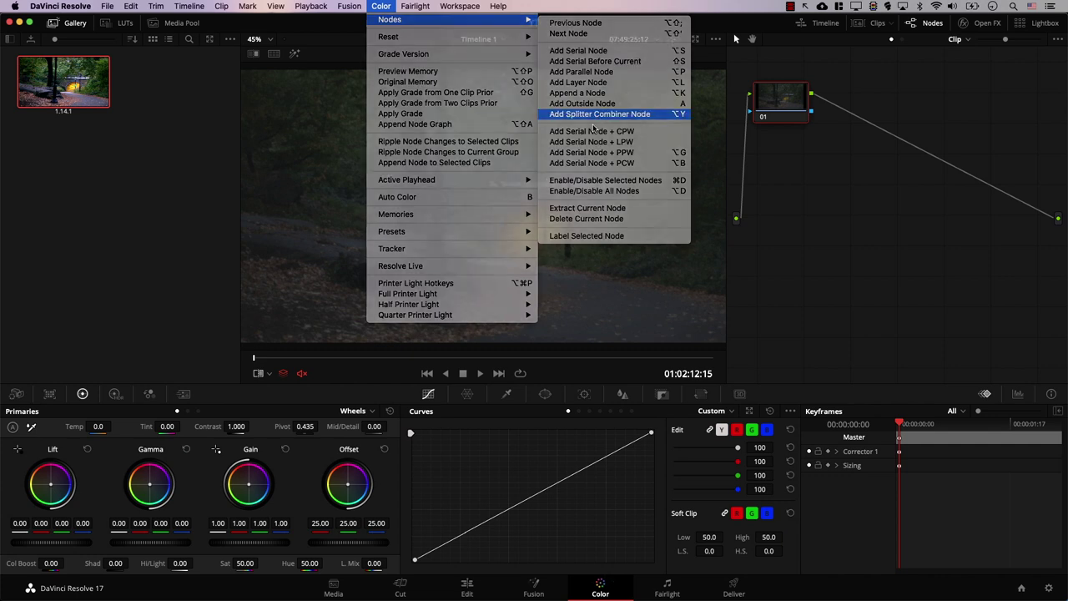
{"action": "left_click", "coordinate": [593, 114]}
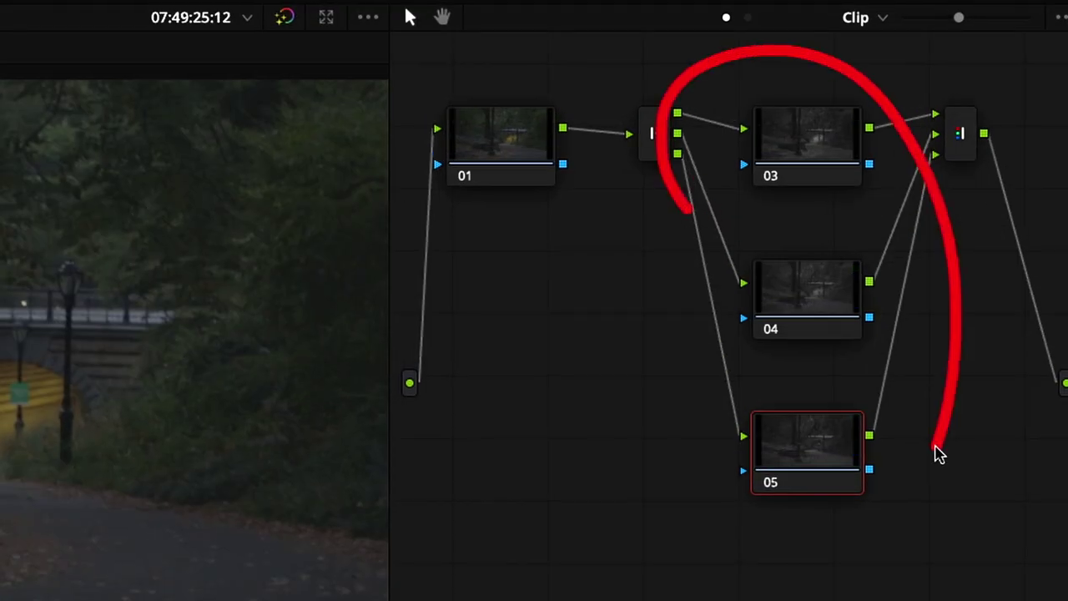
{"action": "left_click_drag", "start_coordinate": [936, 453], "coordinate": [726, 187]}
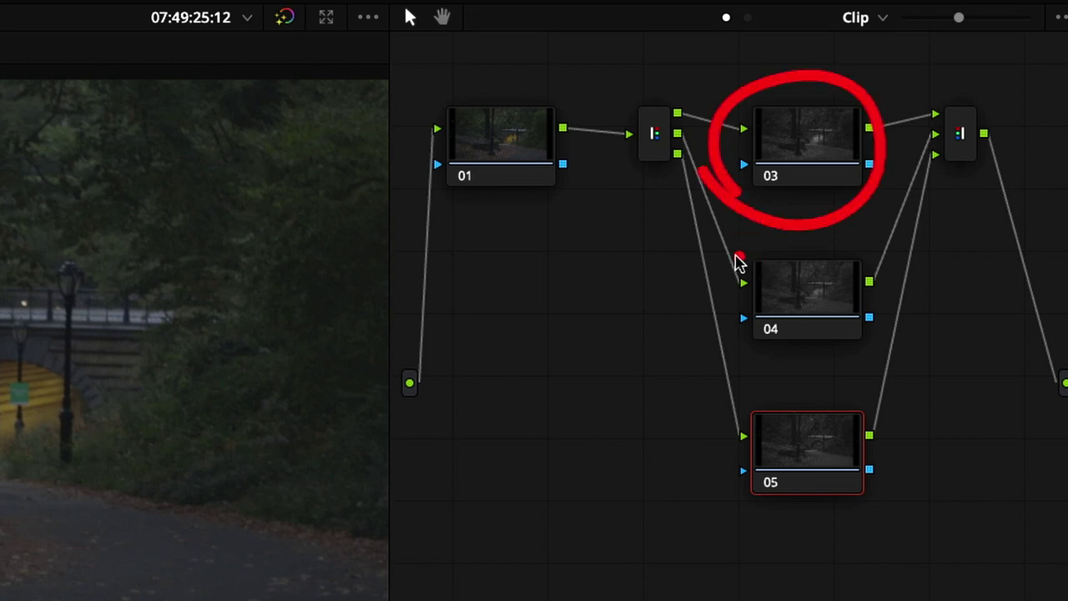
{"action": "left_click_drag", "start_coordinate": [738, 261], "coordinate": [753, 294]}
{"action": "left_click_drag", "start_coordinate": [726, 392], "coordinate": [716, 489]}
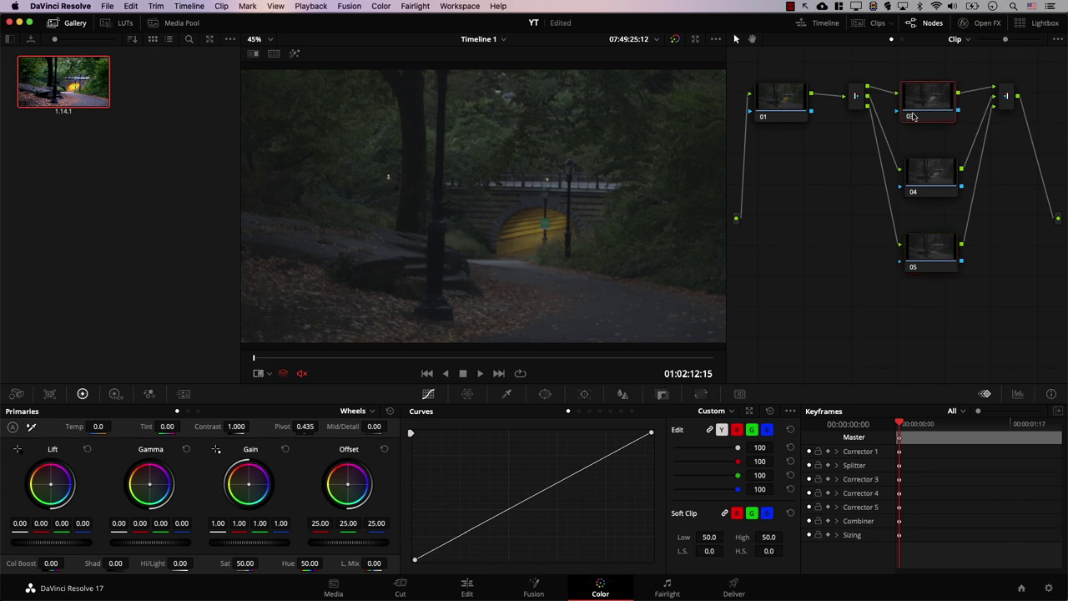
- Auto-balance the red, green and blue channel nodes 03, 04 and 05 in turn
{"action": "left_click", "coordinate": [12, 427]}
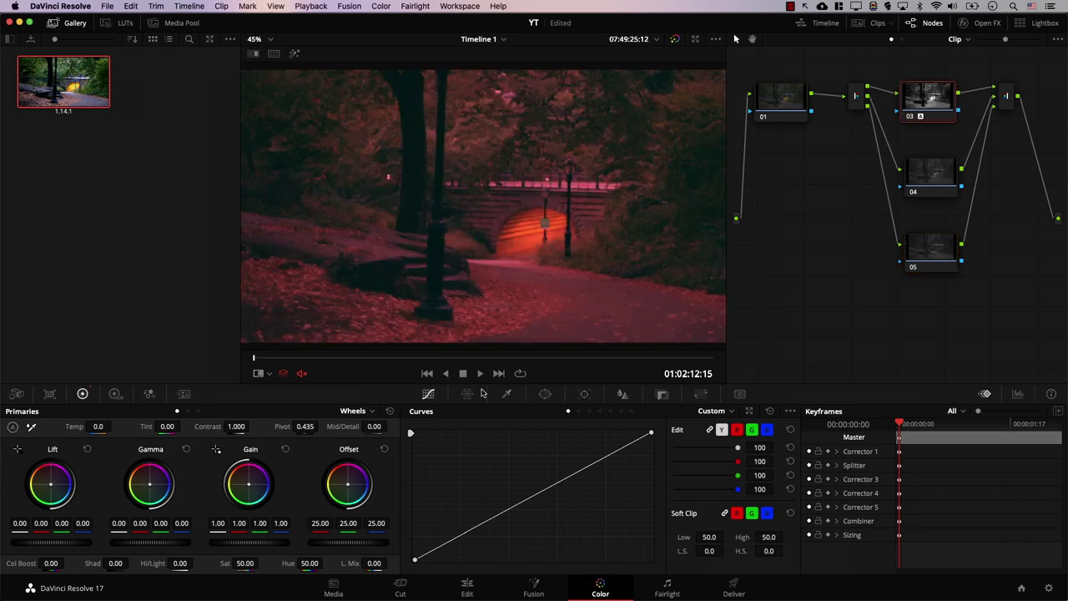
{"action": "left_click", "coordinate": [933, 179]}
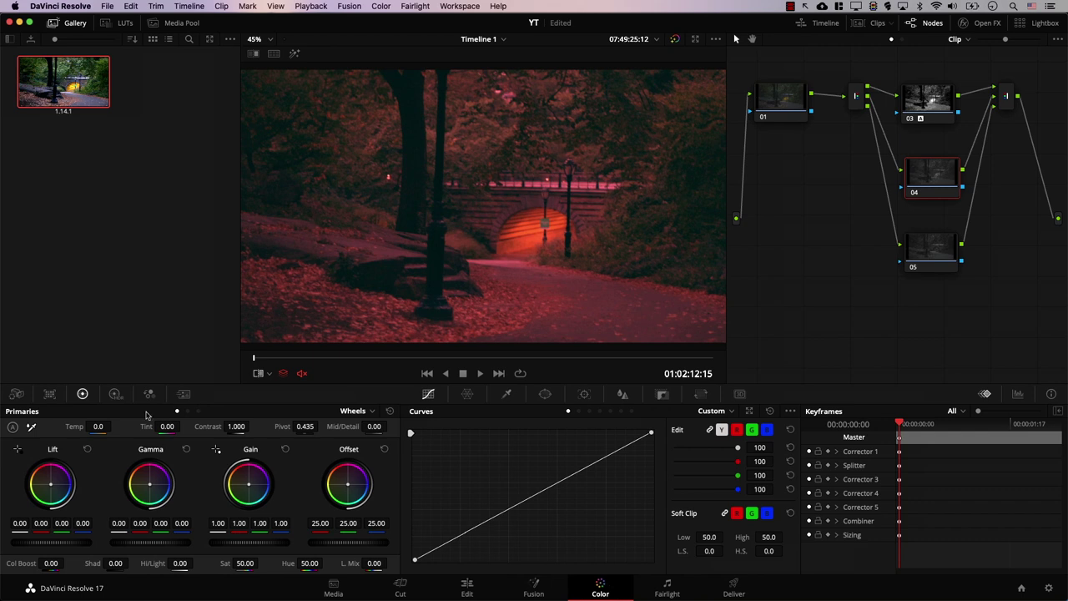
{"action": "left_click", "coordinate": [12, 428]}
{"action": "left_click", "coordinate": [921, 253]}
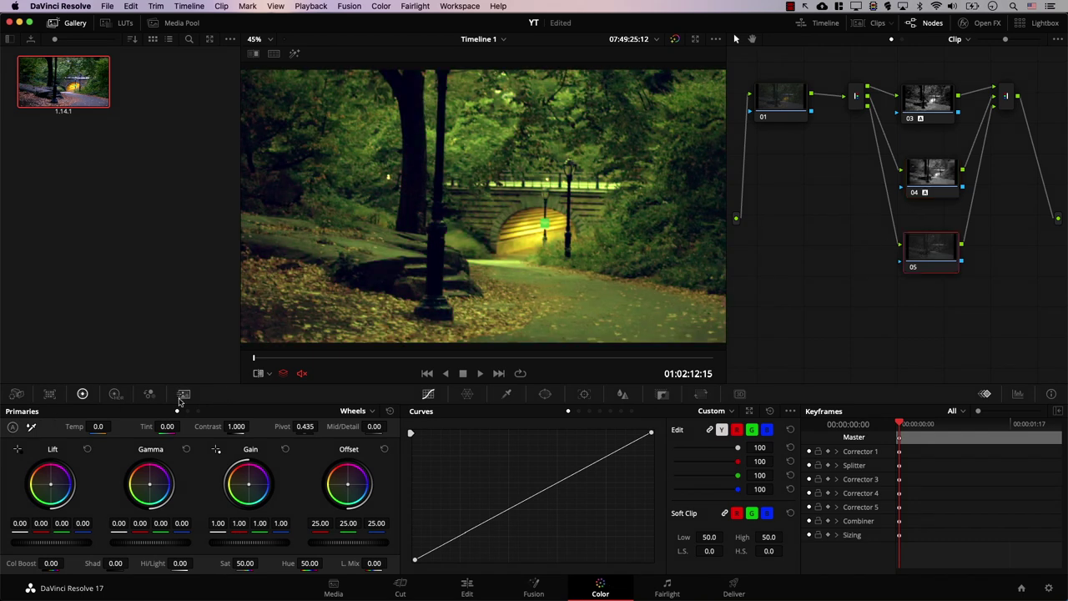
{"action": "left_click", "coordinate": [13, 427]}
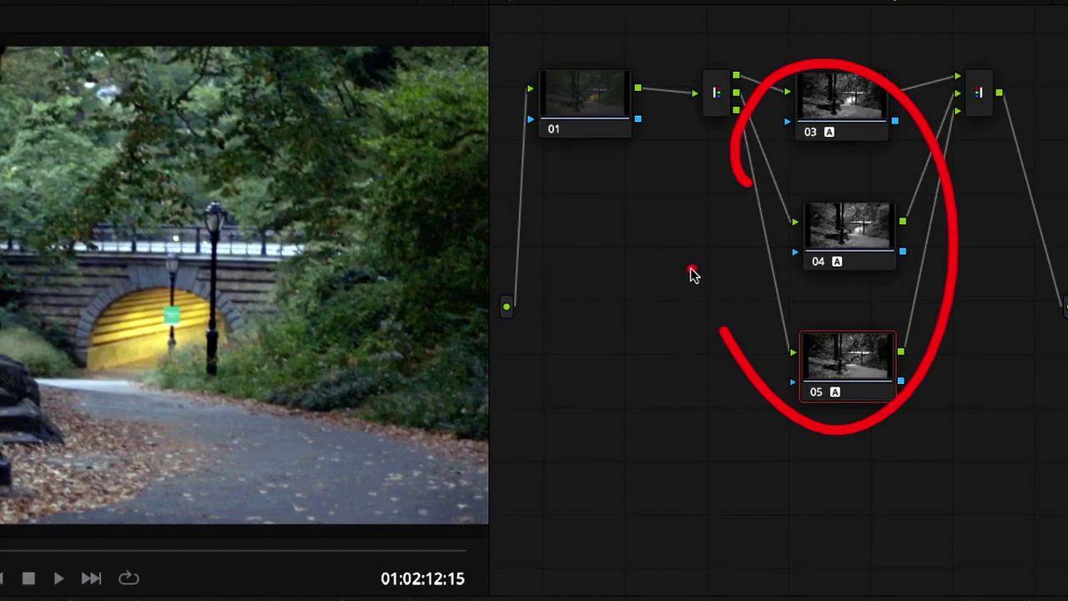
{"action": "mouse_move", "coordinate": [374, 85]}
{"action": "left_mouse_down"}
{"action": "mouse_move", "coordinate": [852, 88]}
{"action": "mouse_move", "coordinate": [982, 183]}
{"action": "mouse_move", "coordinate": [971, 375]}
{"action": "mouse_move", "coordinate": [495, 140]}
{"action": "left_mouse_up"}
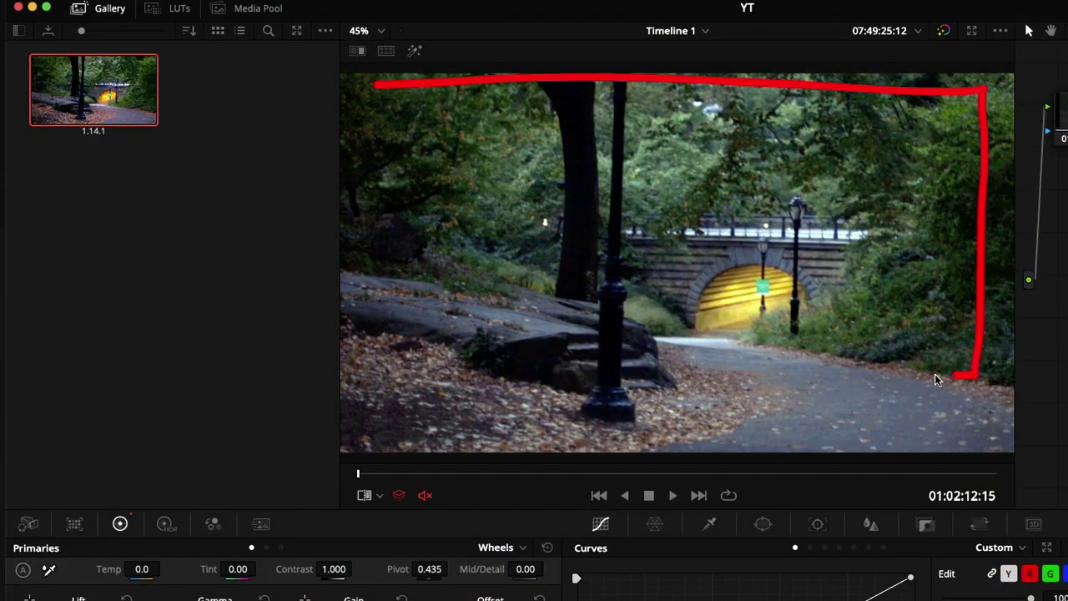
- Compare the graded park clip against the saved gallery still
{"action": "mouse_move", "coordinate": [91, 148]}
{"action": "left_mouse_down"}
{"action": "mouse_move", "coordinate": [62, 148]}
{"action": "mouse_move", "coordinate": [77, 51]}
{"action": "mouse_move", "coordinate": [54, 141]}
{"action": "mouse_move", "coordinate": [89, 138]}
{"action": "left_mouse_up"}
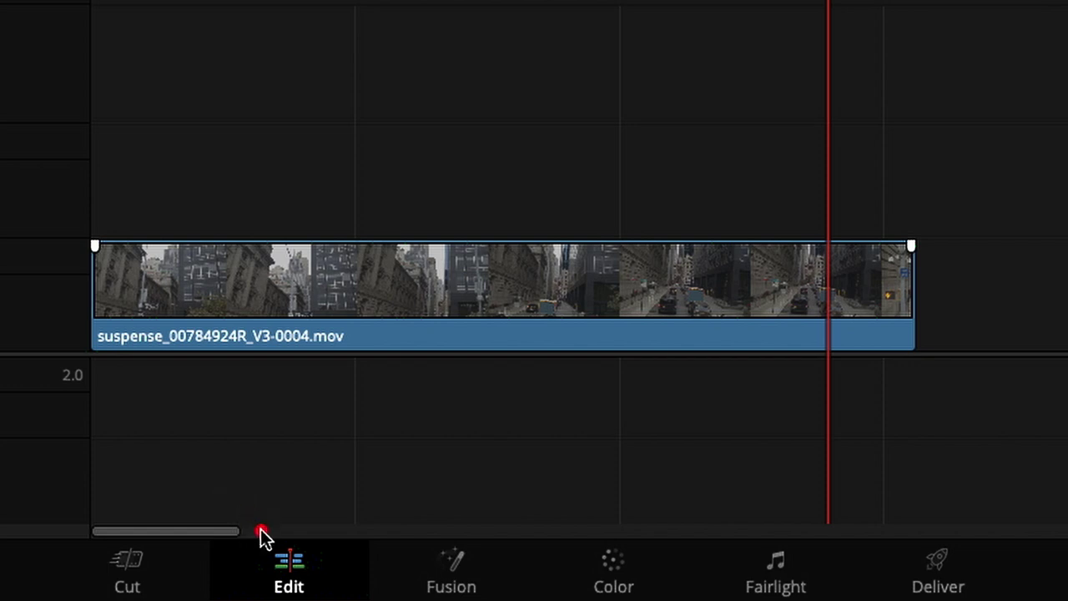
{"action": "mouse_move", "coordinate": [265, 516]}
{"action": "left_mouse_down"}
{"action": "mouse_move", "coordinate": [342, 518]}
{"action": "mouse_move", "coordinate": [268, 500]}
{"action": "left_mouse_up"}
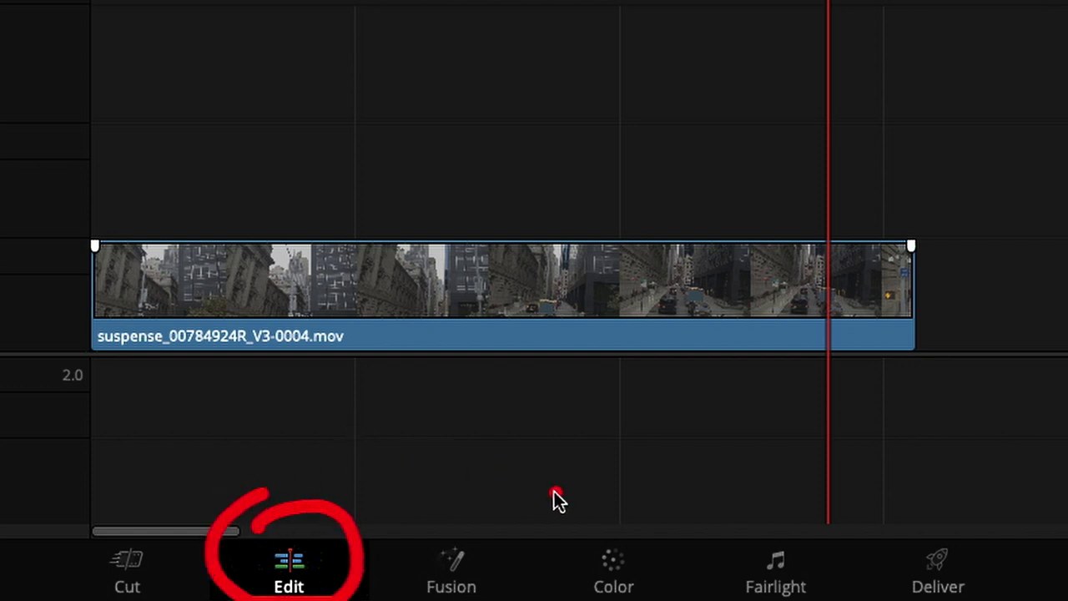
{"action": "left_click_drag", "start_coordinate": [609, 513], "coordinate": [596, 543]}
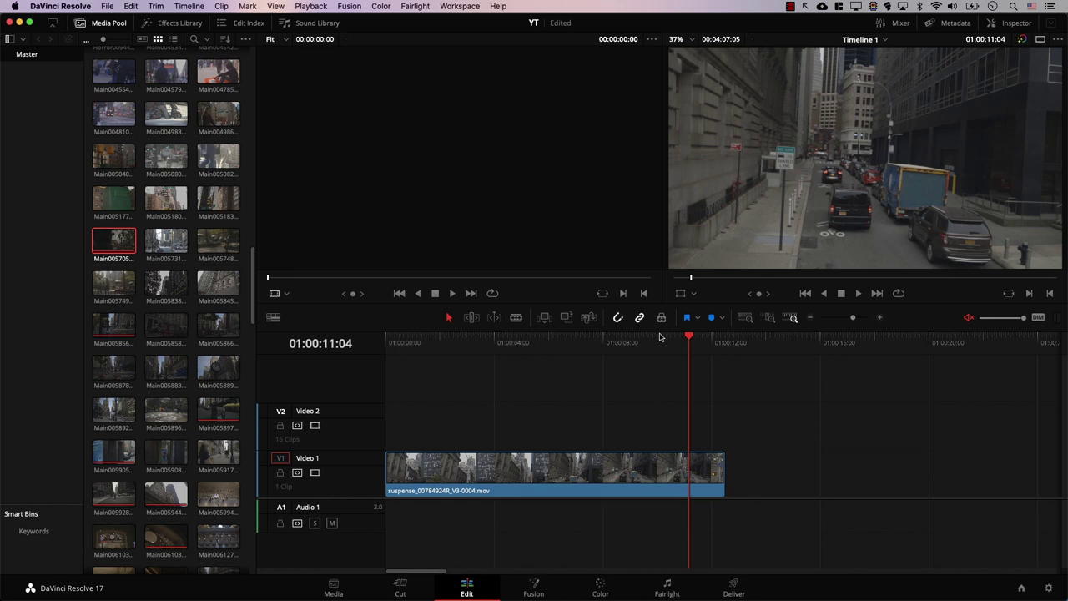
{"action": "left_click_drag", "start_coordinate": [669, 342], "coordinate": [386, 342]}
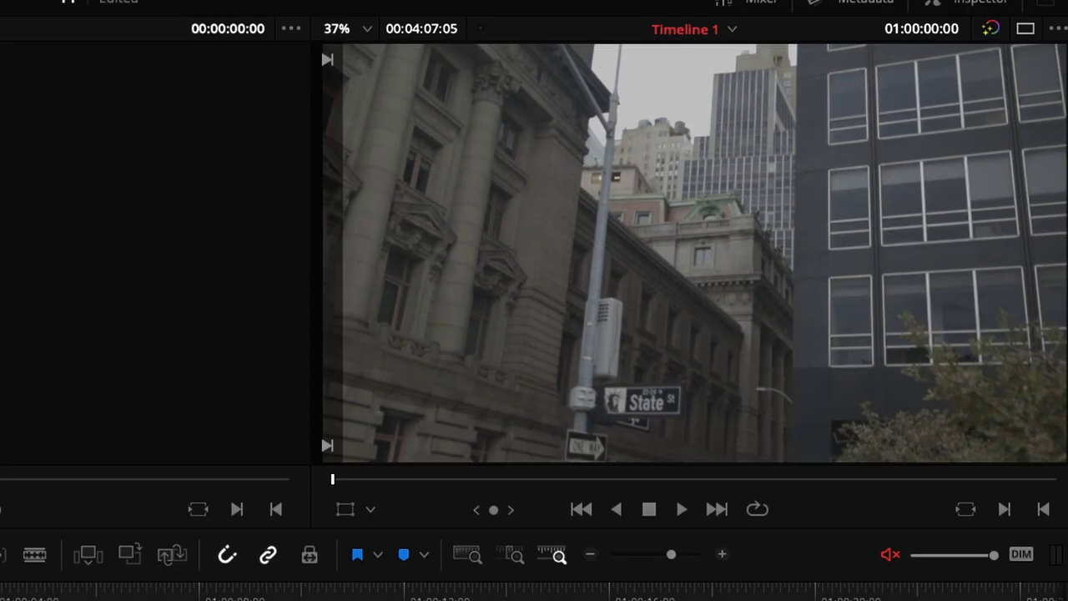
{"action": "key", "text": "space"}
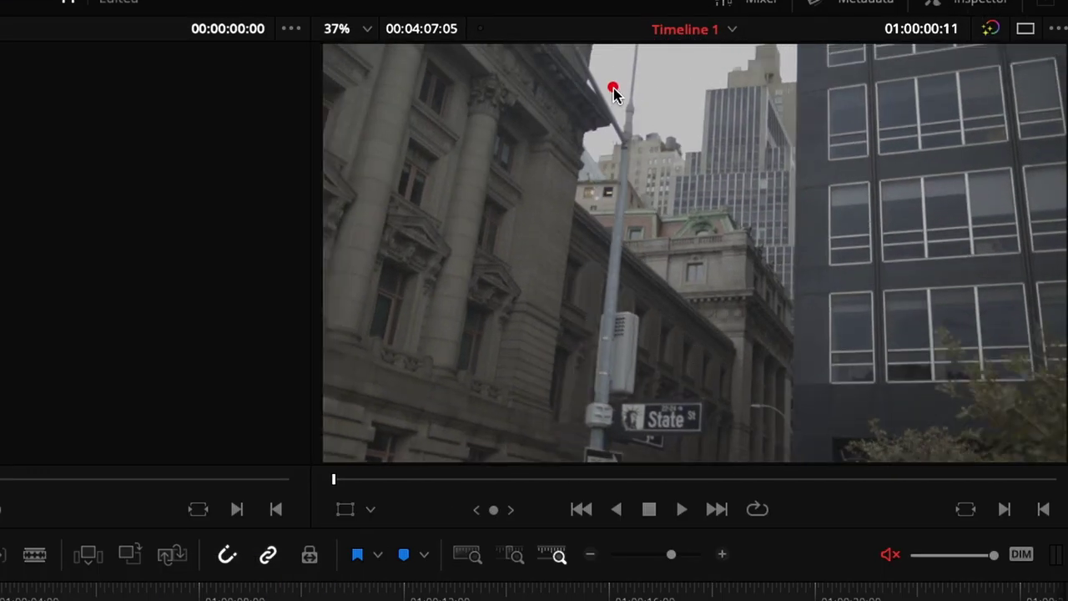
{"action": "mouse_move", "coordinate": [617, 79]}
{"action": "left_mouse_down"}
{"action": "mouse_move", "coordinate": [739, 108]}
{"action": "mouse_move", "coordinate": [634, 41]}
{"action": "left_mouse_up"}
{"action": "mouse_move", "coordinate": [908, 294]}
{"action": "left_mouse_down"}
{"action": "mouse_move", "coordinate": [810, 377]}
{"action": "mouse_move", "coordinate": [467, 307]}
{"action": "left_mouse_up"}
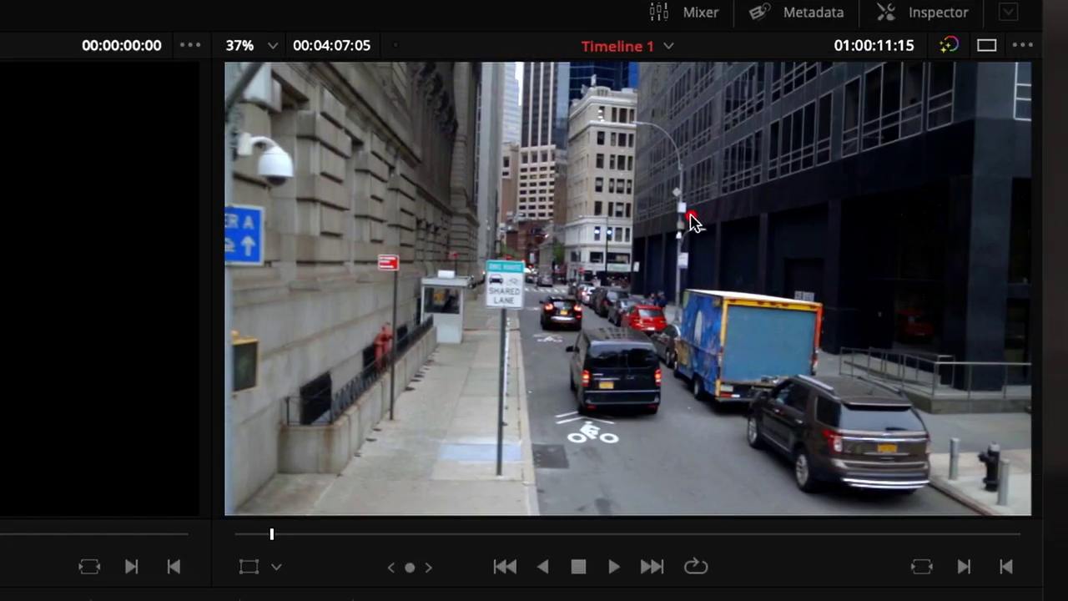
{"action": "mouse_move", "coordinate": [690, 215]}
{"action": "left_mouse_down"}
{"action": "mouse_move", "coordinate": [947, 224]}
{"action": "mouse_move", "coordinate": [723, 288]}
{"action": "left_mouse_up"}
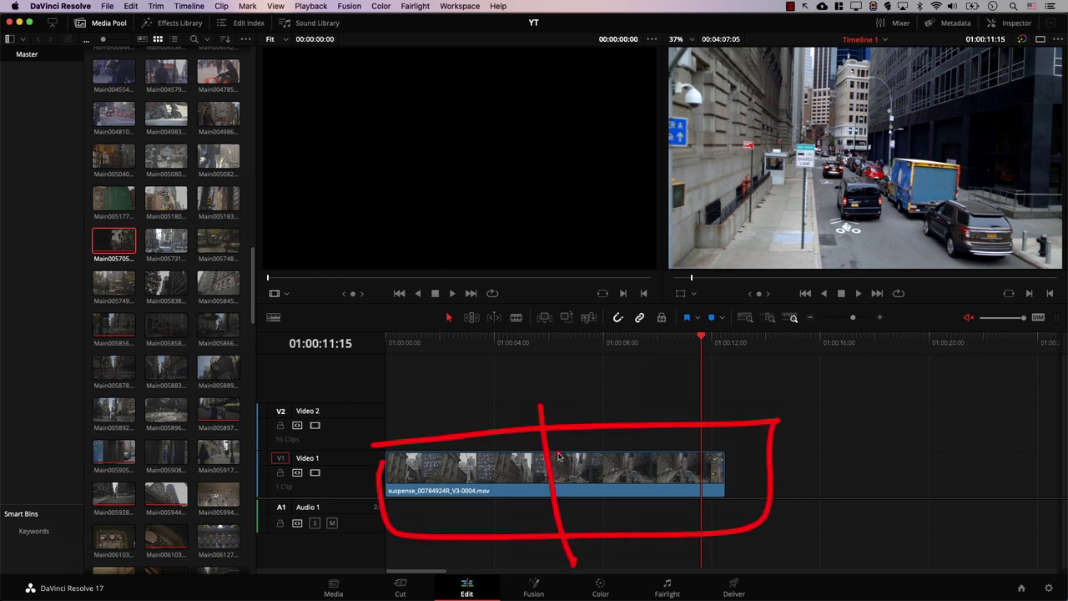
{"action": "key", "text": "Escape"}
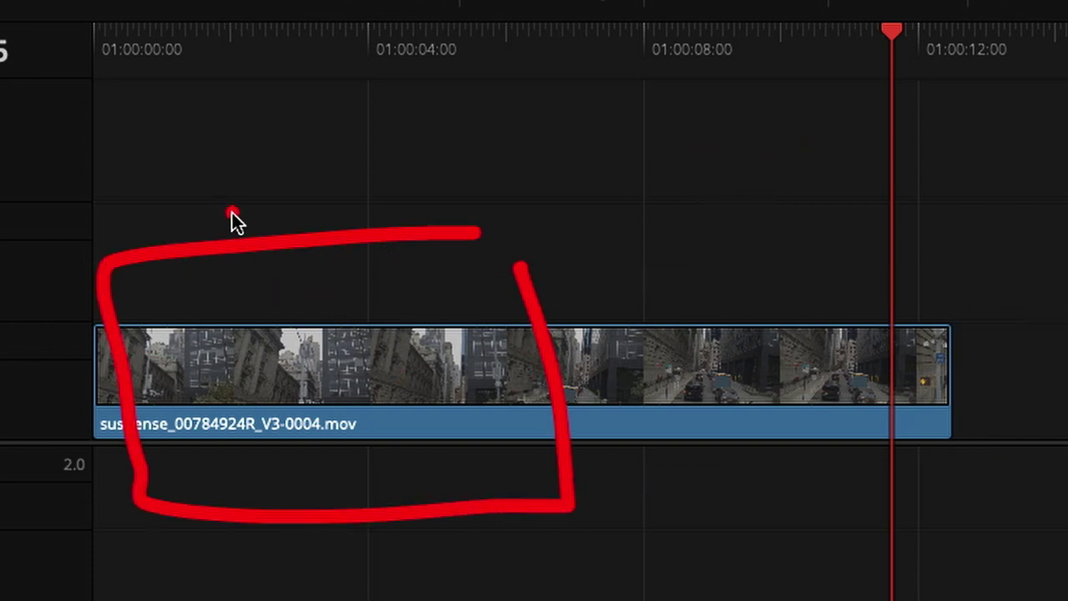
{"action": "mouse_move", "coordinate": [469, 75]}
{"action": "left_mouse_down"}
{"action": "mouse_move", "coordinate": [456, 79]}
{"action": "mouse_move", "coordinate": [493, 82]}
{"action": "left_mouse_up"}
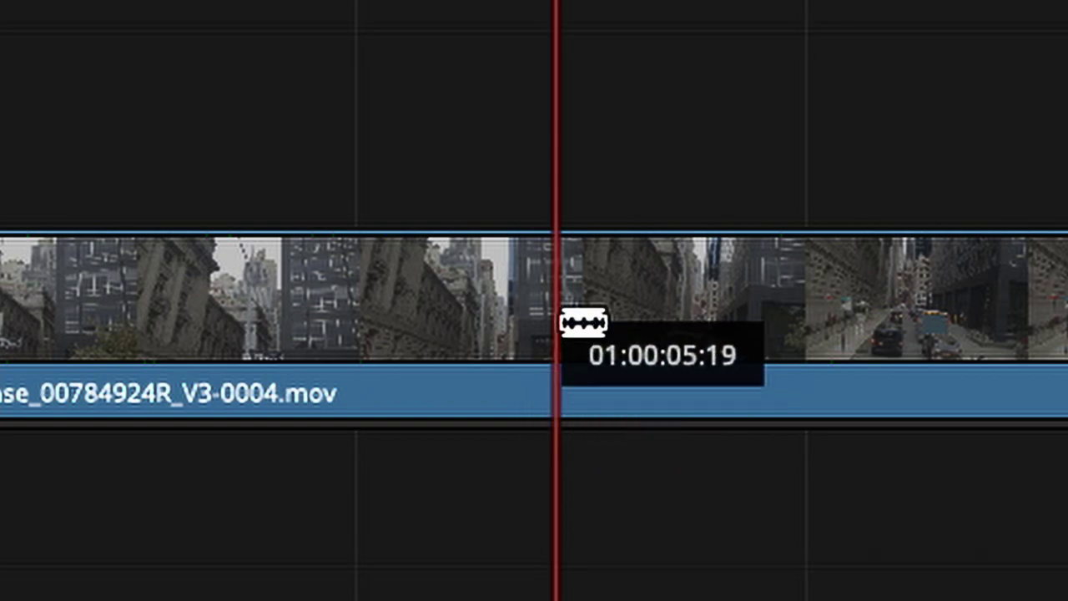
{"action": "left_click", "coordinate": [499, 380]}
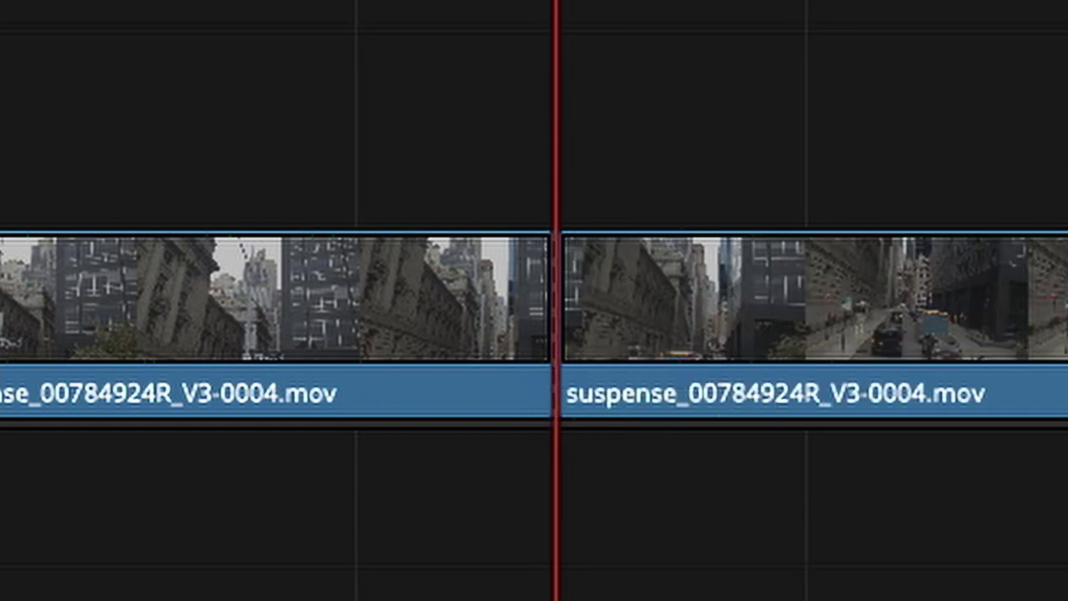
{"action": "left_click_drag", "start_coordinate": [700, 343], "coordinate": [713, 346]}
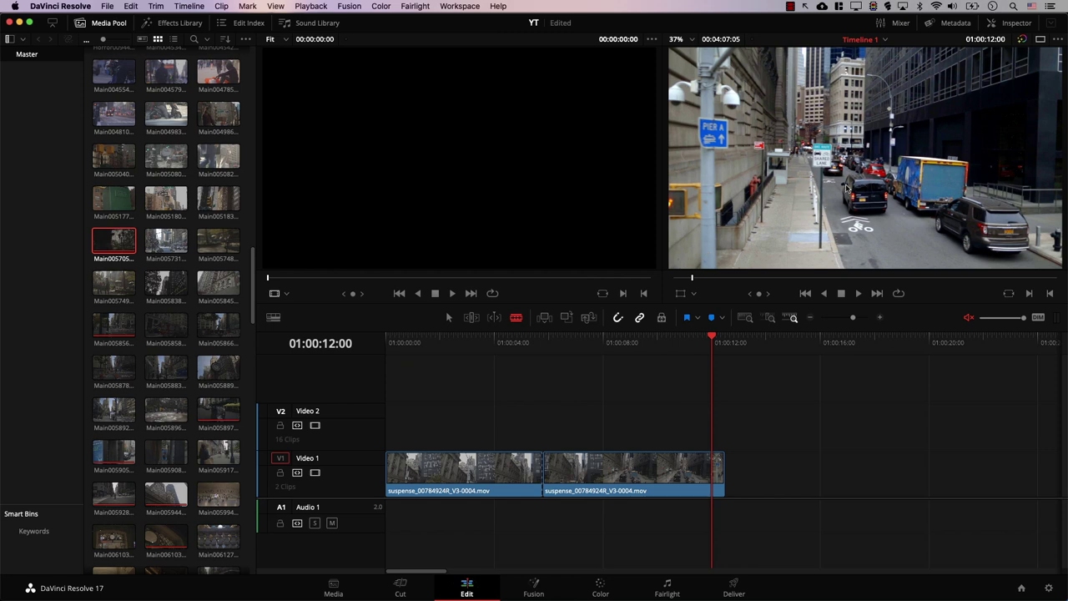
{"action": "left_click_drag", "start_coordinate": [517, 359], "coordinate": [395, 388]}
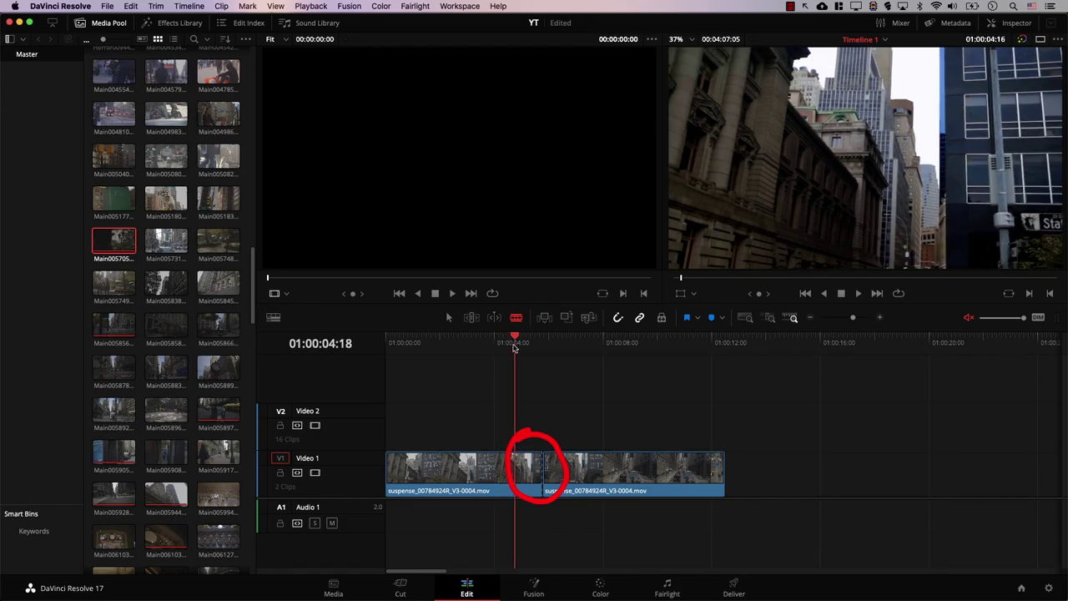
{"action": "mouse_move", "coordinate": [513, 342]}
{"action": "left_mouse_down"}
{"action": "mouse_move", "coordinate": [547, 348]}
{"action": "mouse_move", "coordinate": [504, 353]}
{"action": "left_mouse_up"}
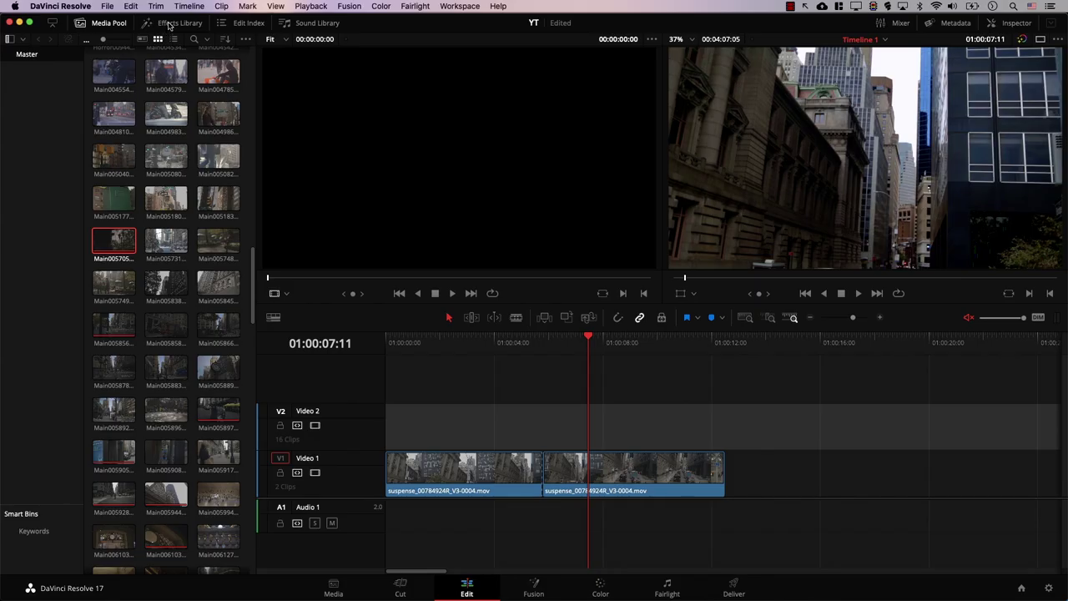
- Place a Cross Dissolve on the street clip's cut and lengthen it by about 1:15
{"action": "left_click", "coordinate": [171, 23]}
{"action": "left_click", "coordinate": [167, 482]}
{"action": "left_click_drag", "start_coordinate": [167, 483], "coordinate": [535, 474]}
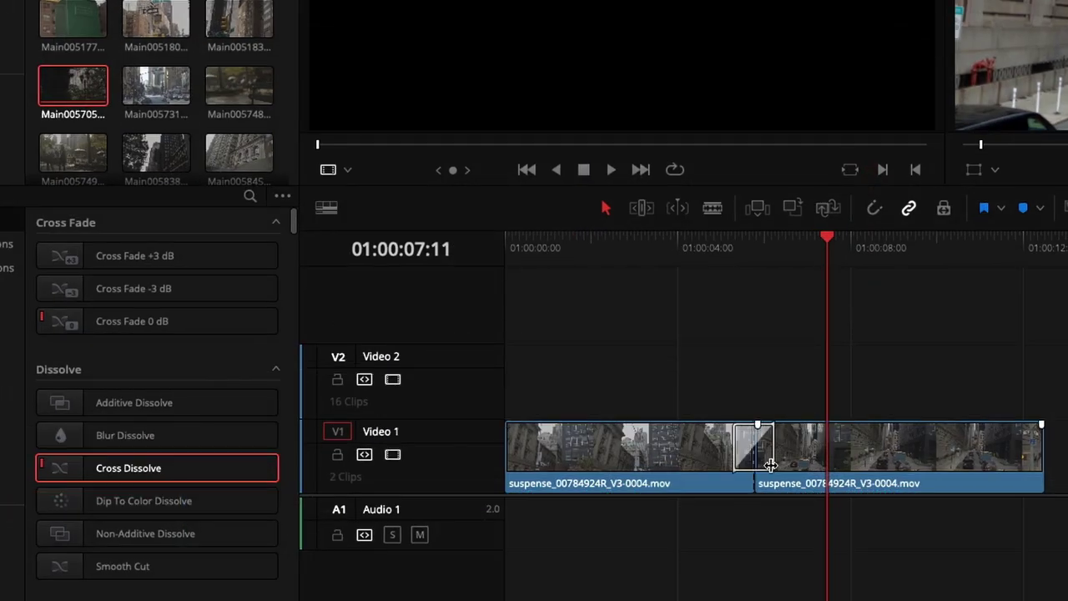
{"action": "left_click_drag", "start_coordinate": [772, 455], "coordinate": [865, 442]}
- Scrub through the blended section and play back the timeline to preview the dissolve
{"action": "mouse_move", "coordinate": [636, 408]}
{"action": "left_mouse_down"}
{"action": "mouse_move", "coordinate": [808, 378]}
{"action": "mouse_move", "coordinate": [927, 457]}
{"action": "mouse_move", "coordinate": [630, 463]}
{"action": "mouse_move", "coordinate": [676, 368]}
{"action": "left_mouse_up"}
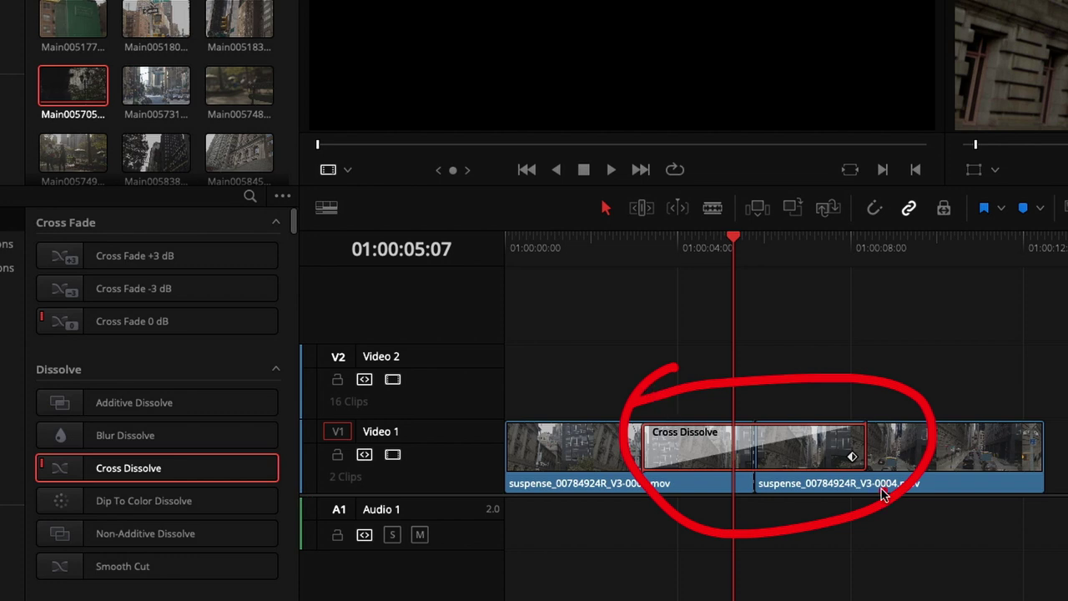
{"action": "mouse_move", "coordinate": [900, 498]}
{"action": "left_mouse_down"}
{"action": "mouse_move", "coordinate": [918, 467]}
{"action": "mouse_move", "coordinate": [905, 525]}
{"action": "left_mouse_up"}
{"action": "mouse_move", "coordinate": [555, 451]}
{"action": "left_mouse_down"}
{"action": "mouse_move", "coordinate": [529, 444]}
{"action": "mouse_move", "coordinate": [527, 498]}
{"action": "left_mouse_up"}
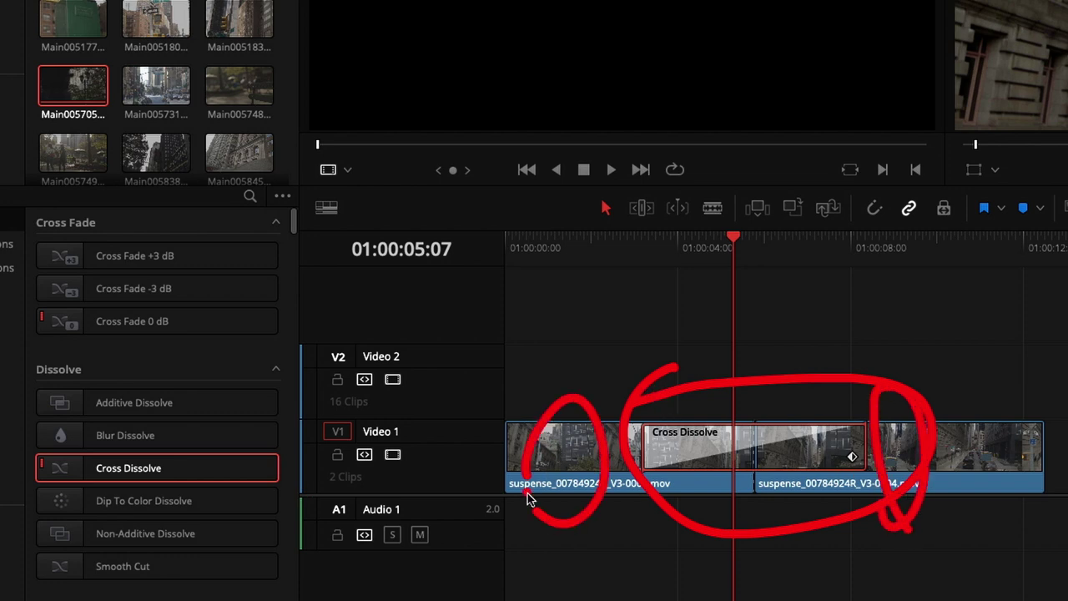
{"action": "mouse_move", "coordinate": [655, 255]}
{"action": "left_mouse_down"}
{"action": "mouse_move", "coordinate": [833, 256]}
{"action": "mouse_move", "coordinate": [677, 256]}
{"action": "left_mouse_up"}
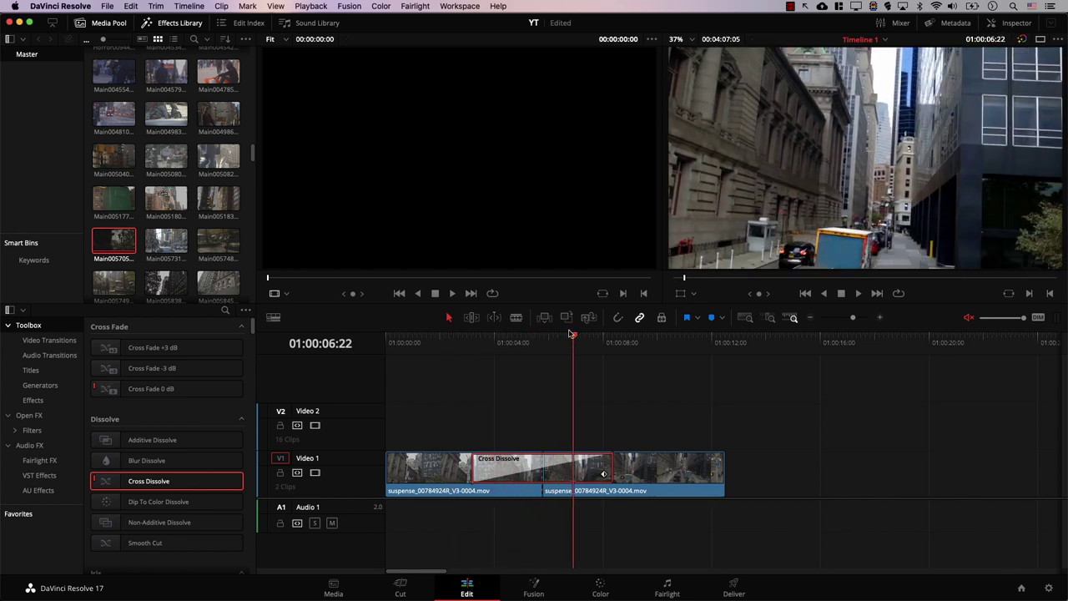
{"action": "left_click_drag", "start_coordinate": [495, 347], "coordinate": [450, 342]}
{"action": "key", "text": "space"}
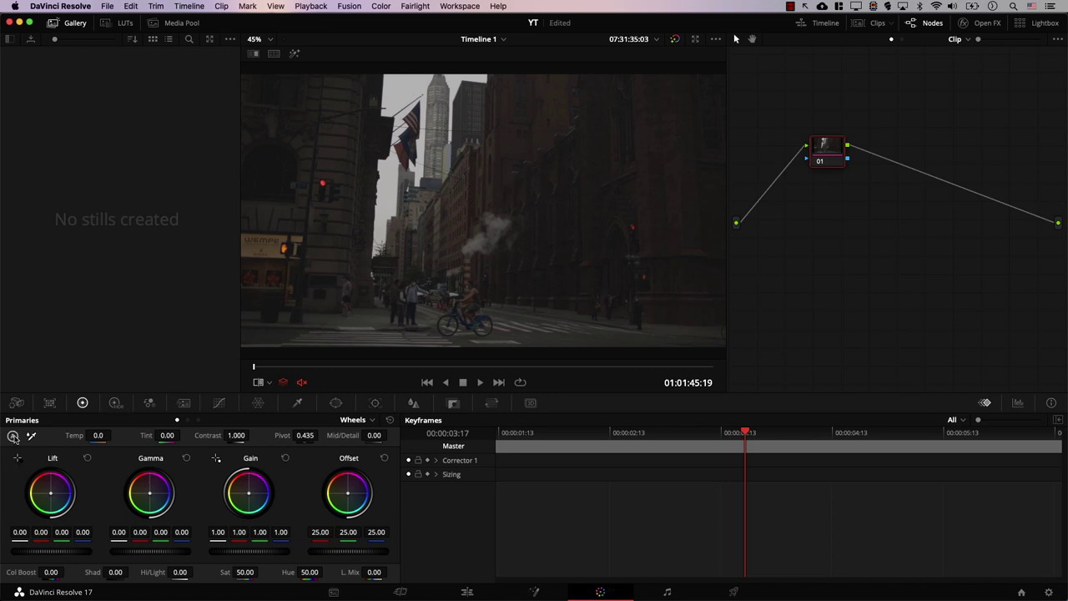
- Auto-balance the street clip and grab a still of the frame into the gallery
{"action": "left_click", "coordinate": [12, 436]}
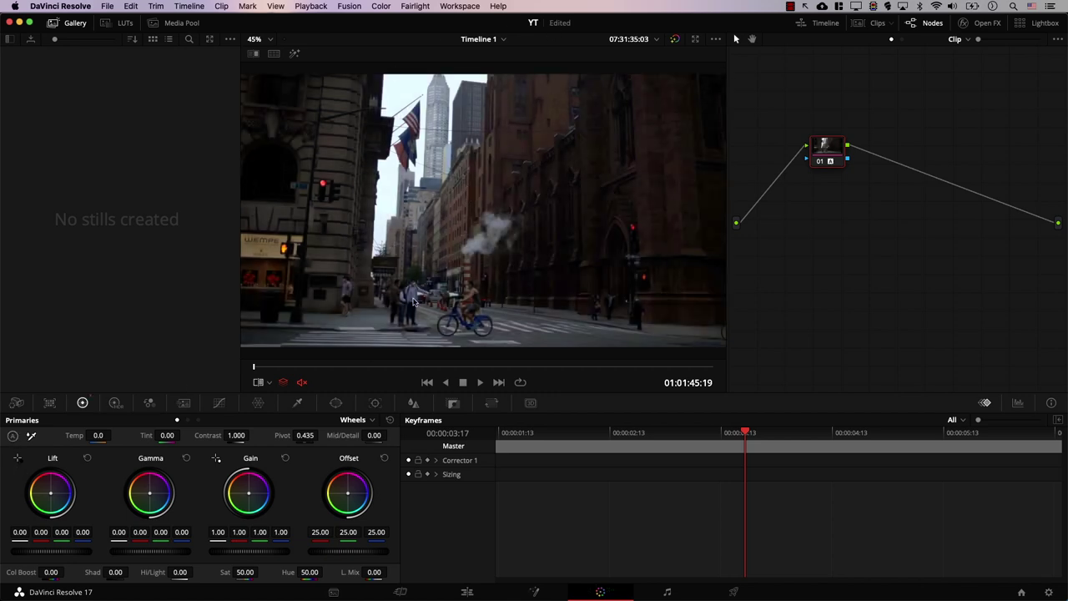
{"action": "right_click", "coordinate": [494, 183]}
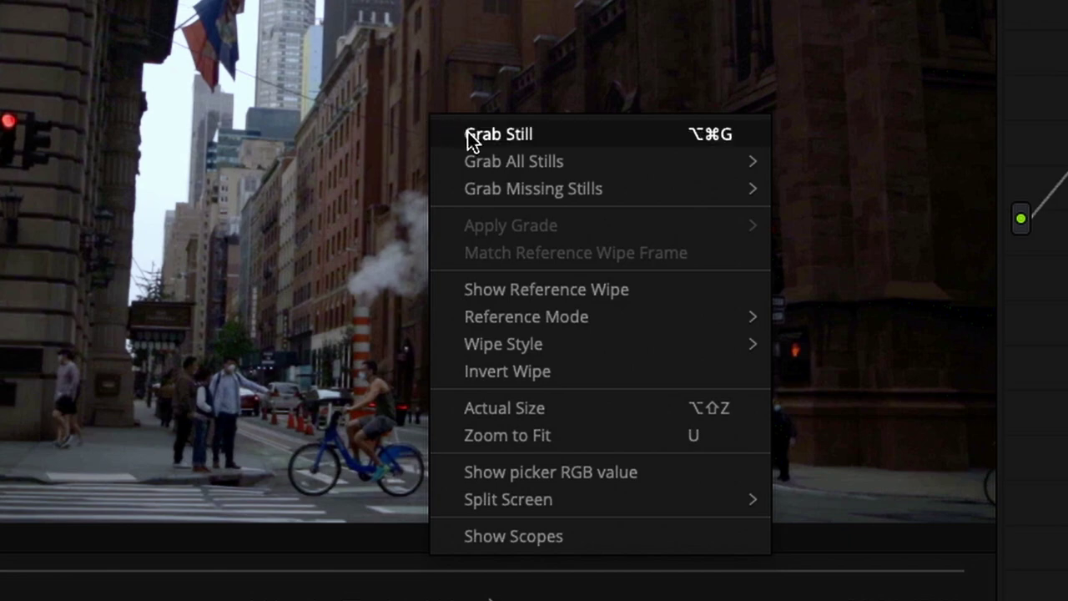
{"action": "left_click", "coordinate": [513, 190]}
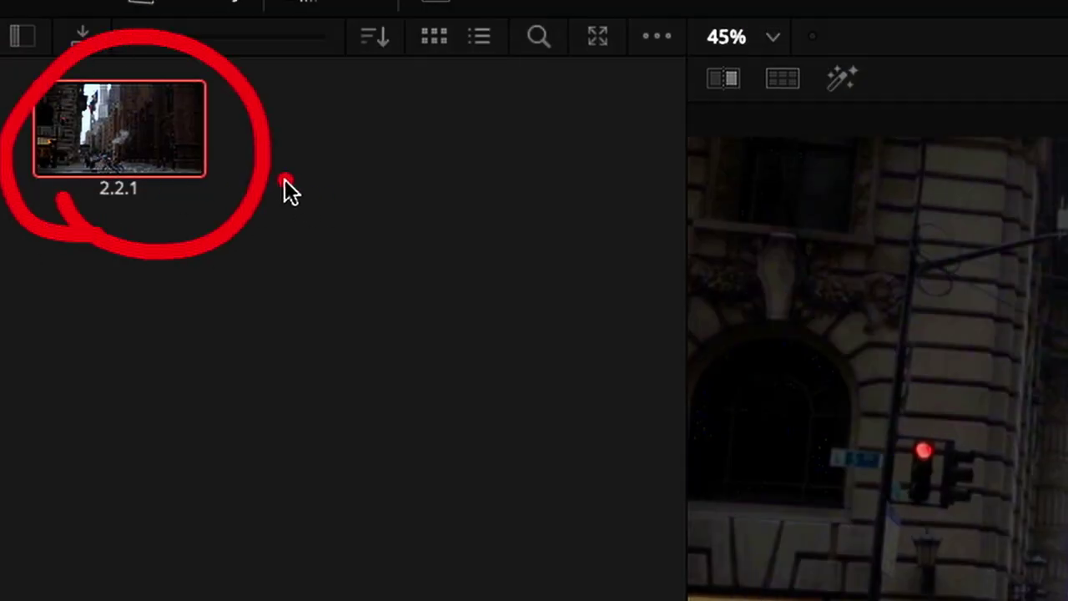
- Drag node 01's saturation down to 0 to make the street shot black and white
{"action": "mouse_move", "coordinate": [285, 179]}
{"action": "left_mouse_down"}
{"action": "mouse_move", "coordinate": [629, 179]}
{"action": "mouse_move", "coordinate": [908, 291]}
{"action": "mouse_move", "coordinate": [891, 392]}
{"action": "left_mouse_up"}
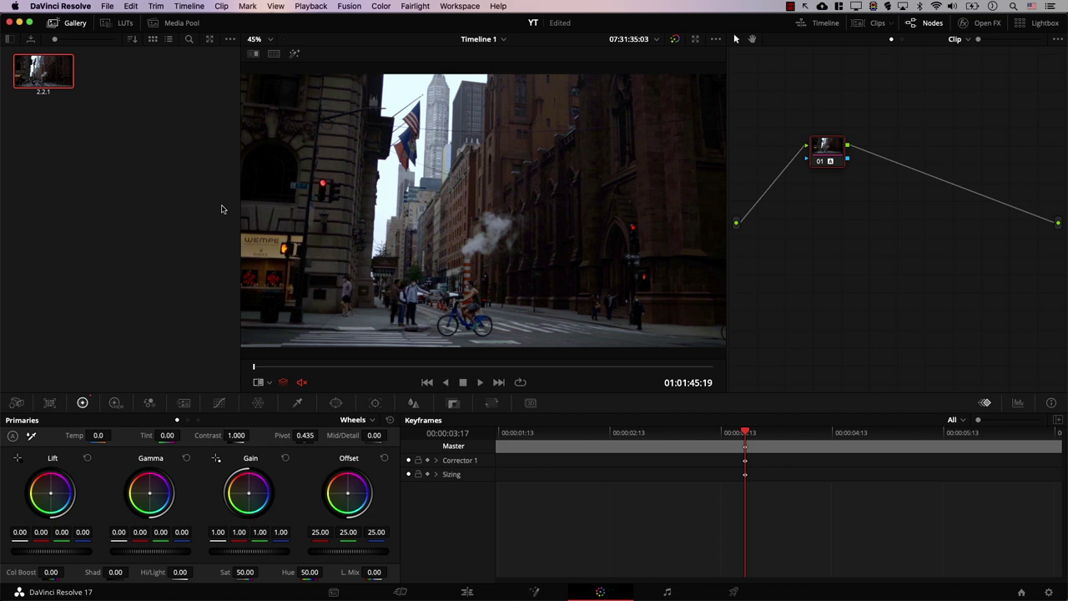
{"action": "mouse_move", "coordinate": [800, 152]}
{"action": "left_mouse_down"}
{"action": "mouse_move", "coordinate": [852, 170]}
{"action": "mouse_move", "coordinate": [800, 123]}
{"action": "left_mouse_up"}
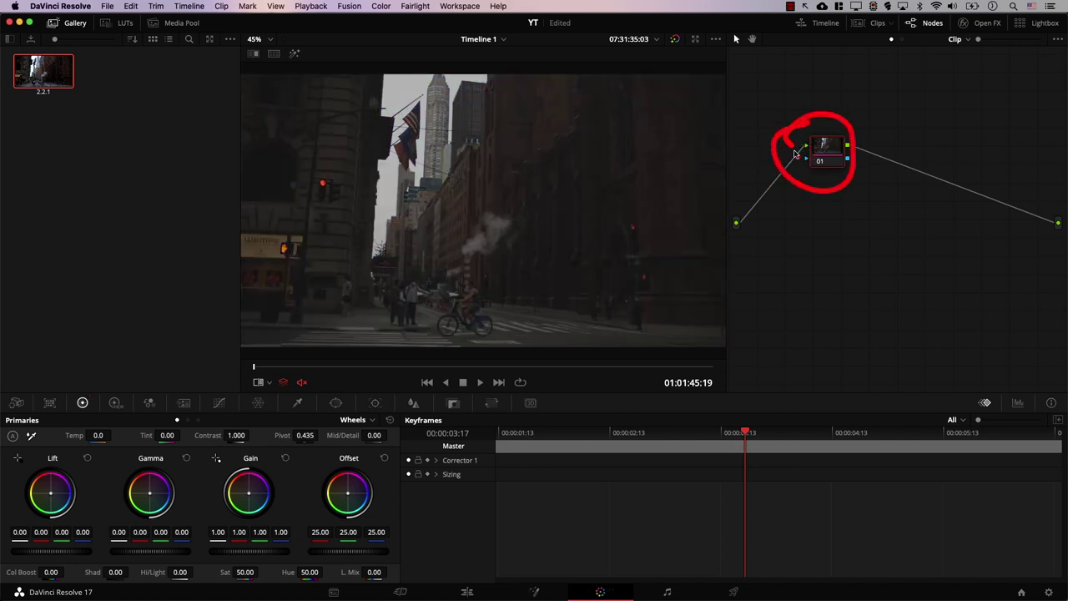
{"action": "left_click_drag", "start_coordinate": [244, 571], "coordinate": [221, 571]}
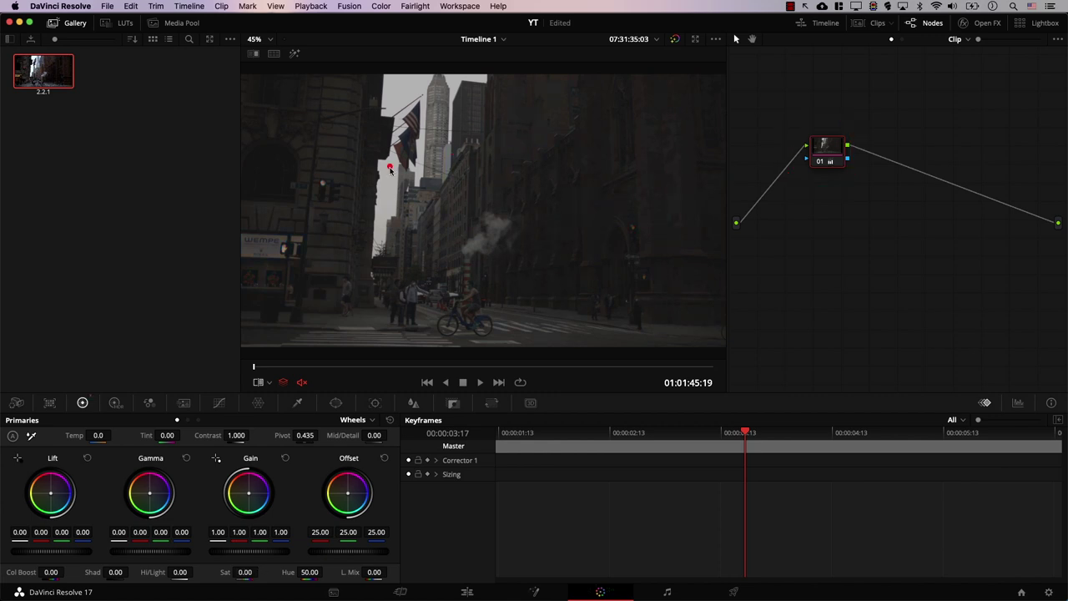
{"action": "mouse_move", "coordinate": [384, 152]}
{"action": "left_mouse_down"}
{"action": "mouse_move", "coordinate": [652, 172]}
{"action": "mouse_move", "coordinate": [400, 309]}
{"action": "mouse_move", "coordinate": [449, 98]}
{"action": "left_mouse_up"}
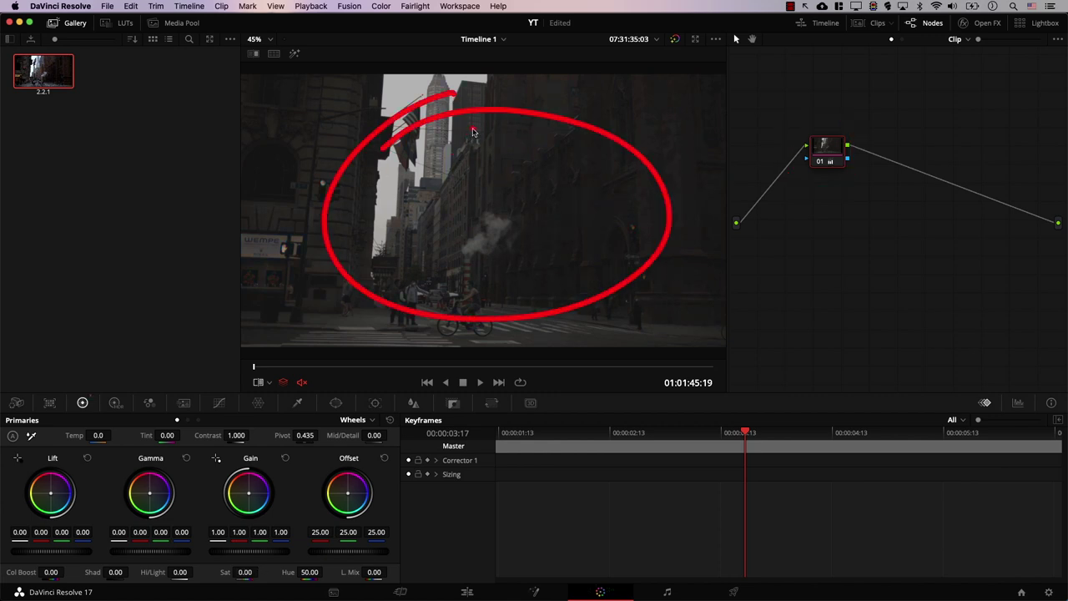
{"action": "mouse_move", "coordinate": [837, 164]}
{"action": "left_mouse_down"}
{"action": "mouse_move", "coordinate": [831, 140]}
{"action": "mouse_move", "coordinate": [837, 161]}
{"action": "left_mouse_up"}
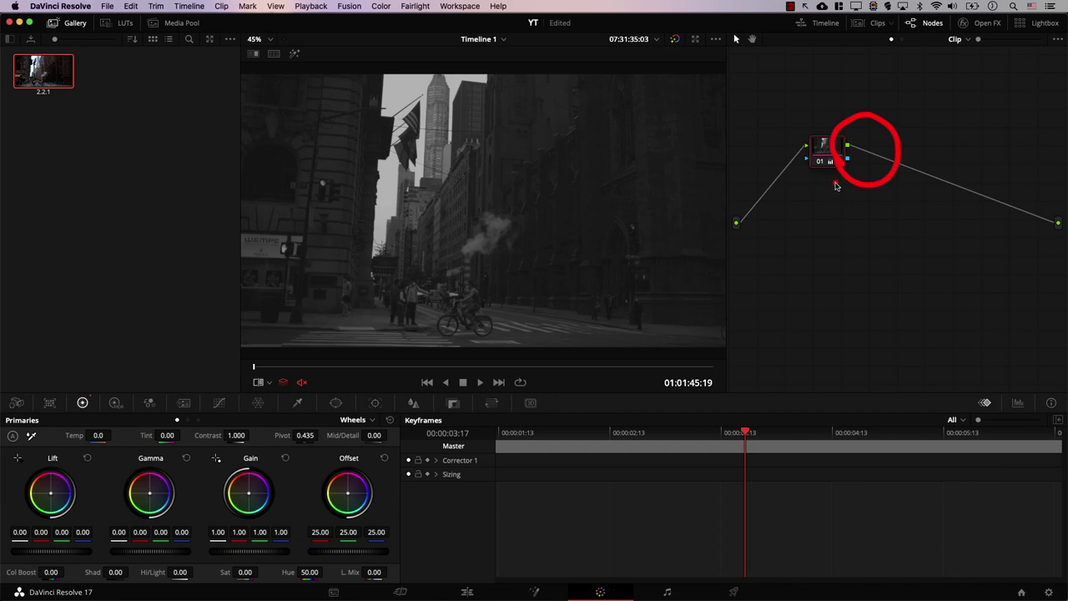
{"action": "key", "text": "alt+s"}
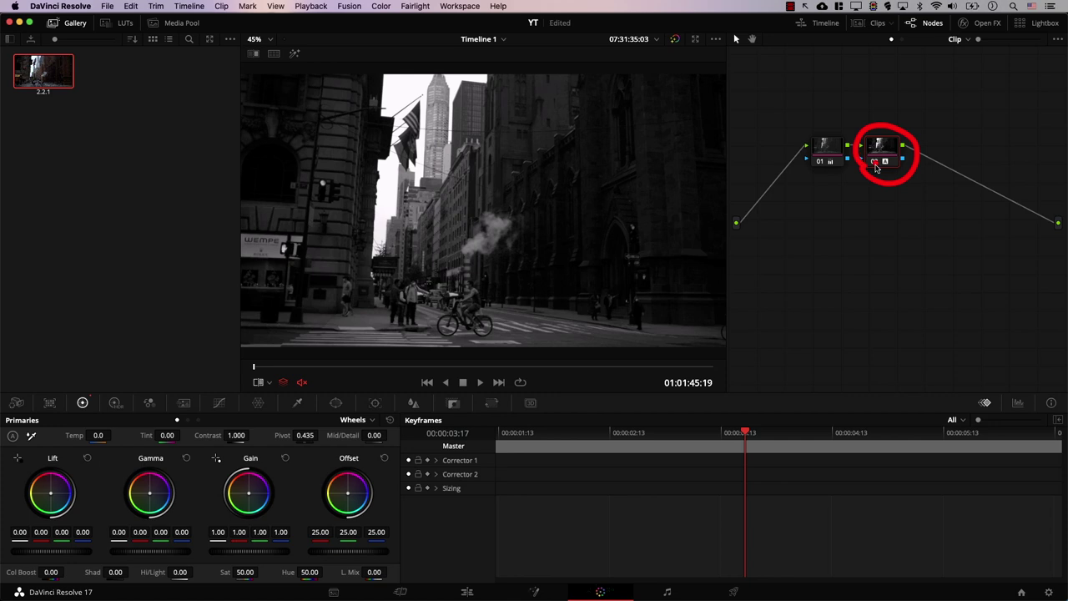
- Select the desaturated first node 01 in the node graph
{"action": "mouse_move", "coordinate": [342, 192]}
{"action": "left_mouse_down"}
{"action": "mouse_move", "coordinate": [487, 114]}
{"action": "mouse_move", "coordinate": [645, 181]}
{"action": "mouse_move", "coordinate": [587, 305]}
{"action": "mouse_move", "coordinate": [327, 260]}
{"action": "mouse_move", "coordinate": [420, 116]}
{"action": "left_mouse_up"}
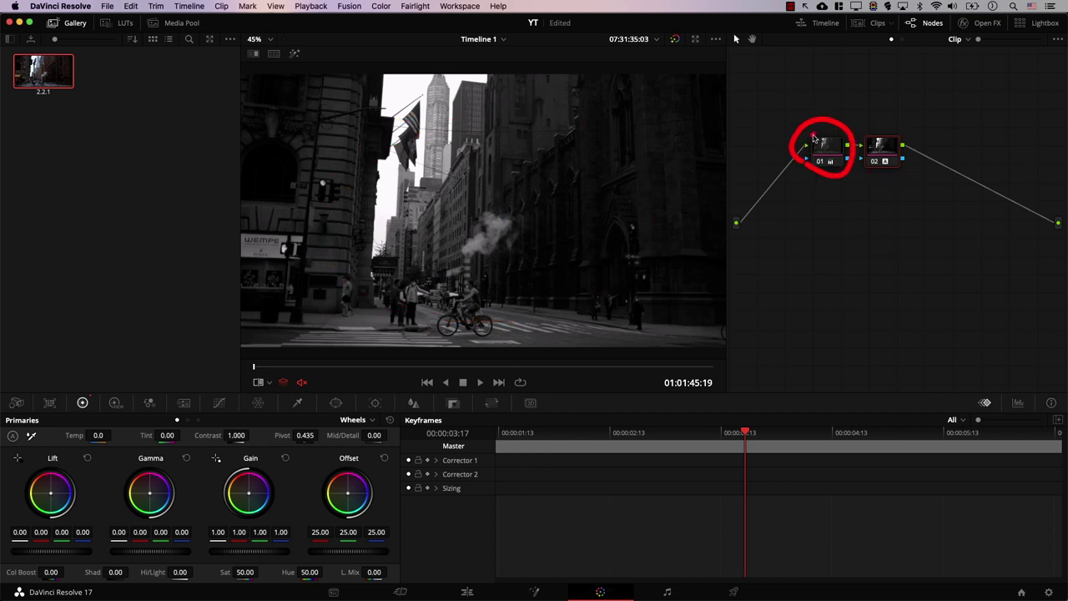
{"action": "left_click", "coordinate": [805, 153]}
- Delete desaturated node 01, keeping the auto-balanced grade, and wipe-compare against gallery still 2.2.1
{"action": "key", "text": "Delete"}
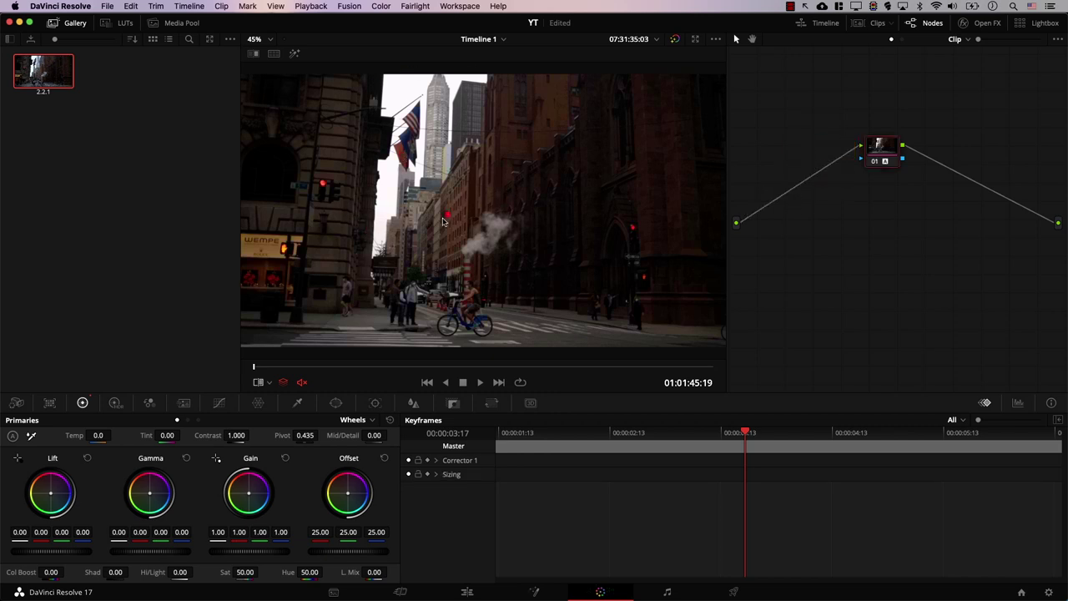
{"action": "mouse_move", "coordinate": [496, 314]}
{"action": "left_mouse_down"}
{"action": "mouse_move", "coordinate": [393, 95]}
{"action": "mouse_move", "coordinate": [482, 294]}
{"action": "left_mouse_up"}
{"action": "mouse_move", "coordinate": [36, 96]}
{"action": "left_mouse_down"}
{"action": "mouse_move", "coordinate": [48, 35]}
{"action": "mouse_move", "coordinate": [74, 118]}
{"action": "left_mouse_up"}
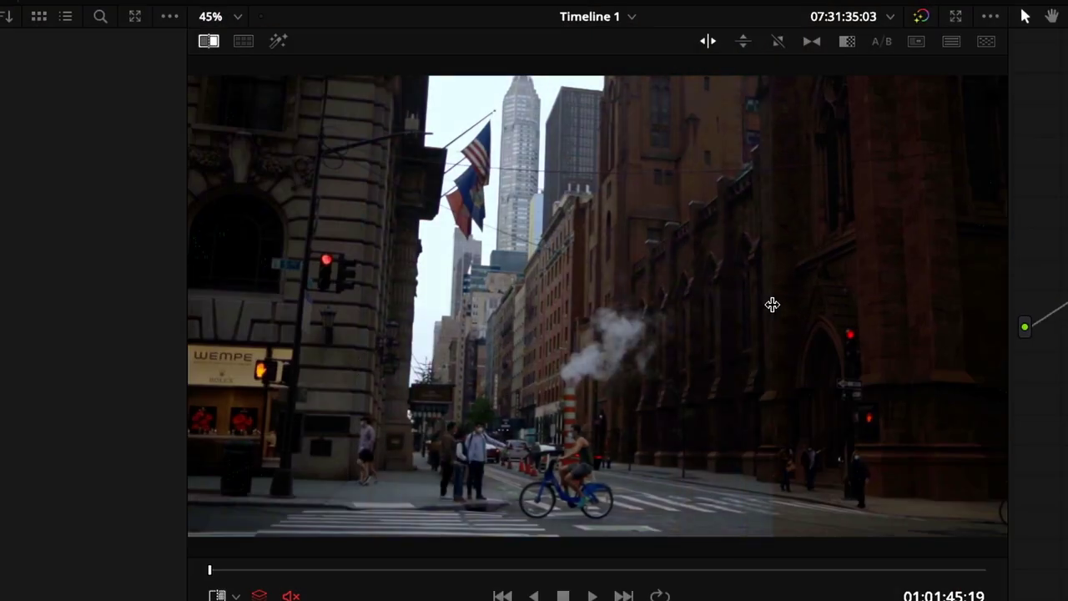
{"action": "mouse_move", "coordinate": [375, 355]}
{"action": "left_mouse_down"}
{"action": "mouse_move", "coordinate": [694, 228]}
{"action": "mouse_move", "coordinate": [350, 377]}
{"action": "left_mouse_up"}
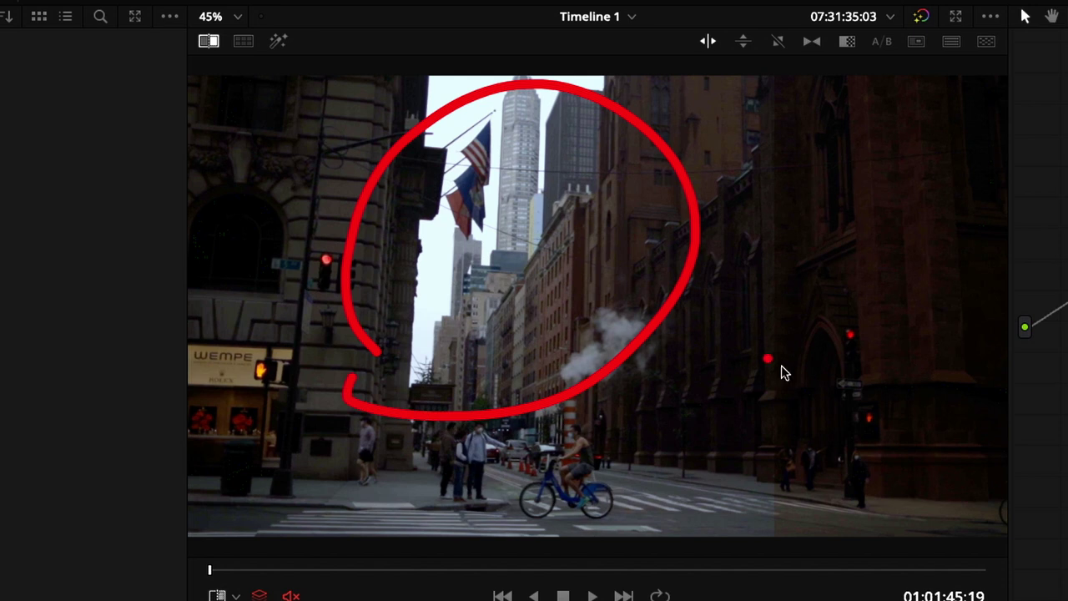